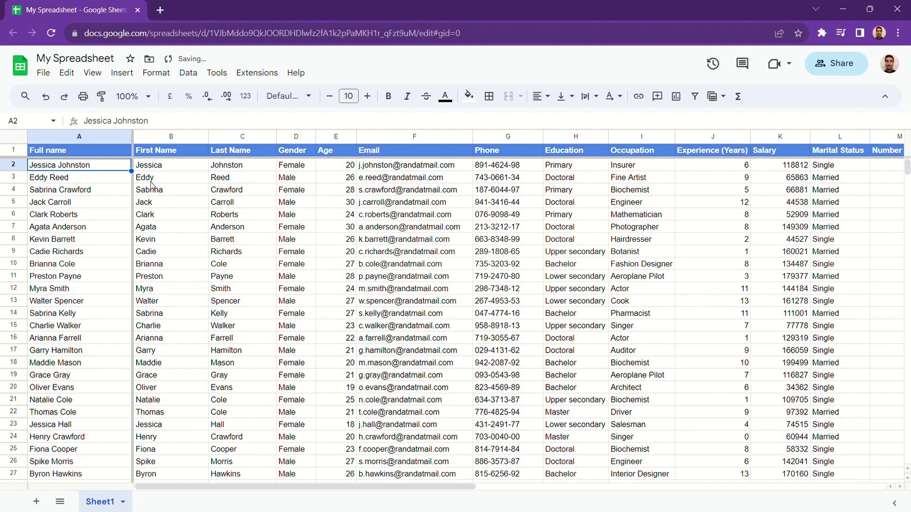
{"action": "scroll", "coordinate": [257, 235], "scroll_direction": "down", "scroll_amount": 5}
{"action": "scroll", "coordinate": [257, 236], "scroll_direction": "down", "scroll_amount": 5}
{"action": "scroll", "coordinate": [256, 235], "scroll_direction": "down", "scroll_amount": 5}
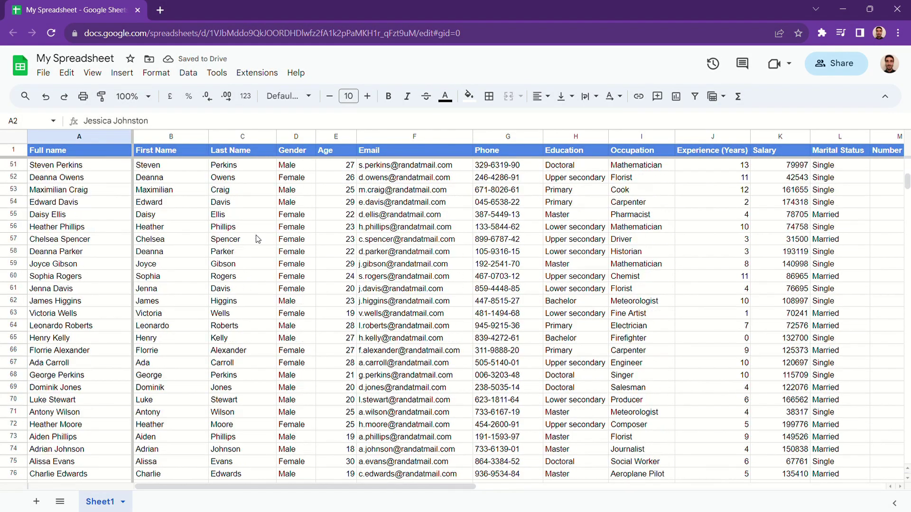
{"action": "scroll", "coordinate": [257, 236], "scroll_direction": "down", "scroll_amount": 5}
{"action": "scroll", "coordinate": [256, 236], "scroll_direction": "down", "scroll_amount": 4}
{"action": "scroll", "coordinate": [257, 236], "scroll_direction": "down", "scroll_amount": 4}
{"action": "scroll", "coordinate": [257, 235], "scroll_direction": "down", "scroll_amount": 4}
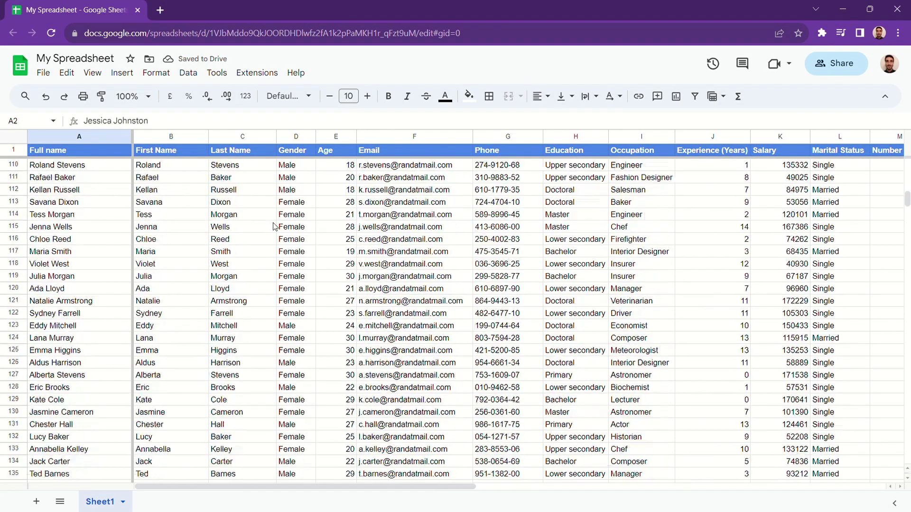
{"action": "scroll", "coordinate": [257, 235], "scroll_direction": "down", "scroll_amount": 3}
- Select the header cells, then drag the freeze bars to pin row 1 and Full name column A
{"action": "left_click_drag", "start_coordinate": [43, 150], "coordinate": [626, 151]}
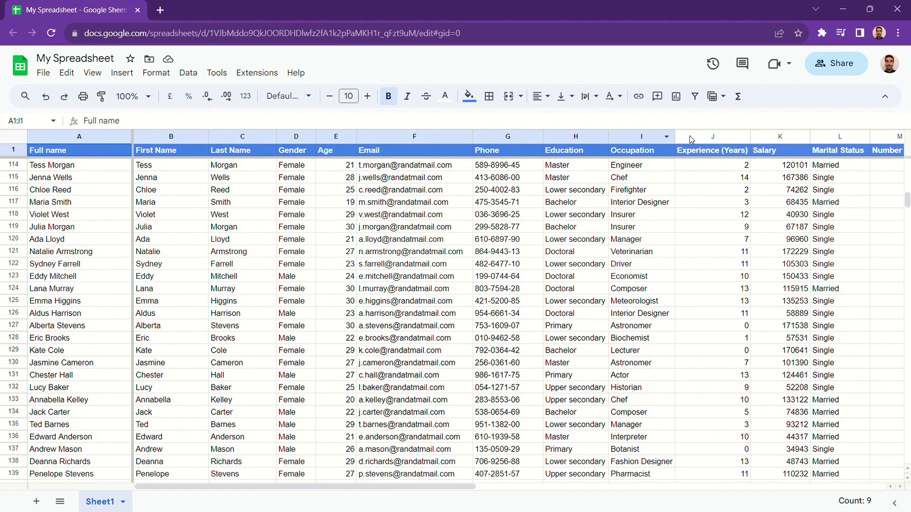
{"action": "left_click", "coordinate": [575, 177]}
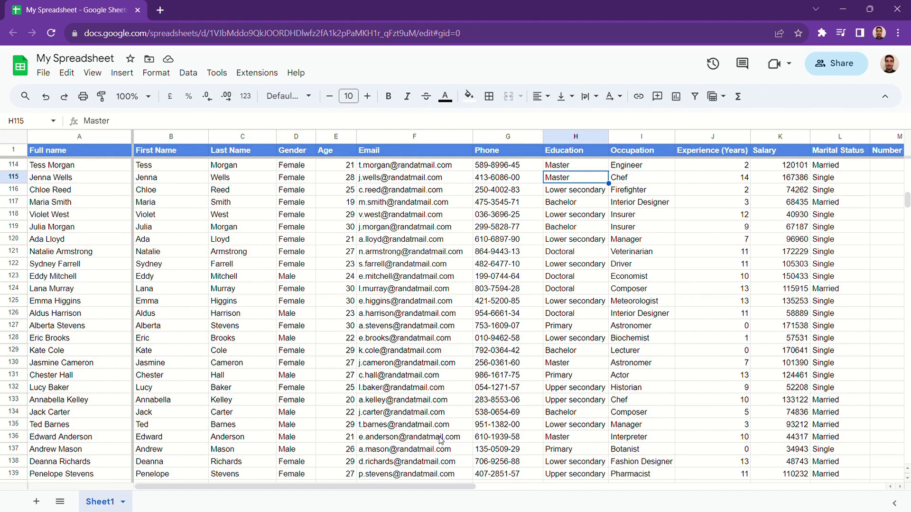
{"action": "scroll", "coordinate": [439, 439], "scroll_direction": "up", "scroll_amount": 5}
{"action": "scroll", "coordinate": [439, 438], "scroll_direction": "up", "scroll_amount": 5}
{"action": "scroll", "coordinate": [356, 413], "scroll_direction": "up", "scroll_amount": 5}
{"action": "scroll", "coordinate": [267, 391], "scroll_direction": "up", "scroll_amount": 5}
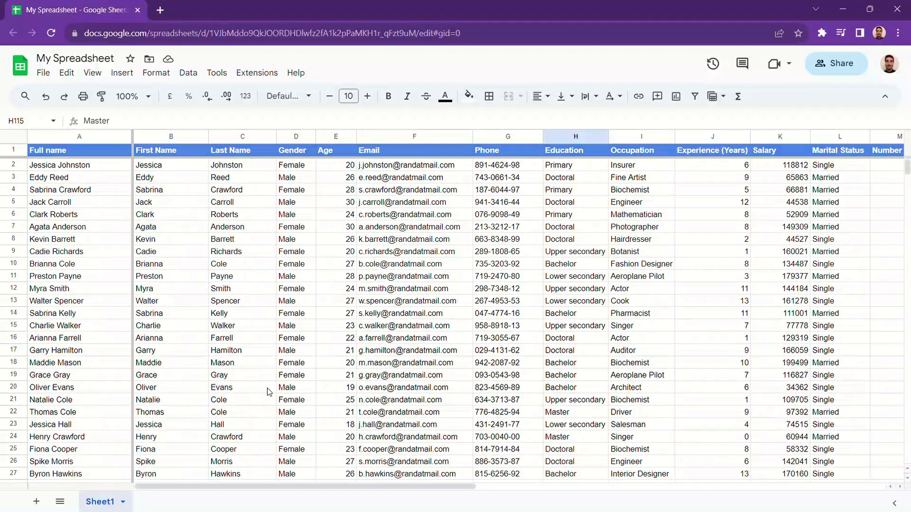
{"action": "left_click_drag", "start_coordinate": [196, 486], "coordinate": [445, 484]}
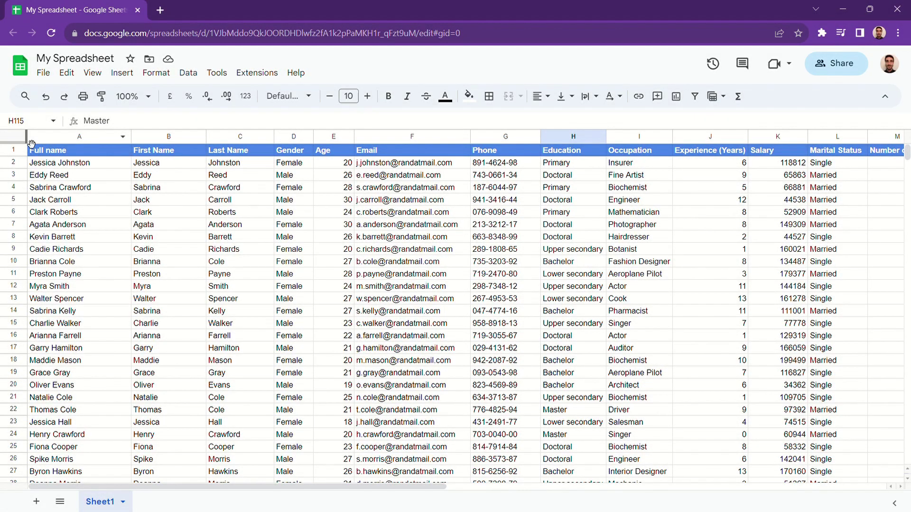
{"action": "left_click_drag", "start_coordinate": [131, 135], "coordinate": [133, 136]}
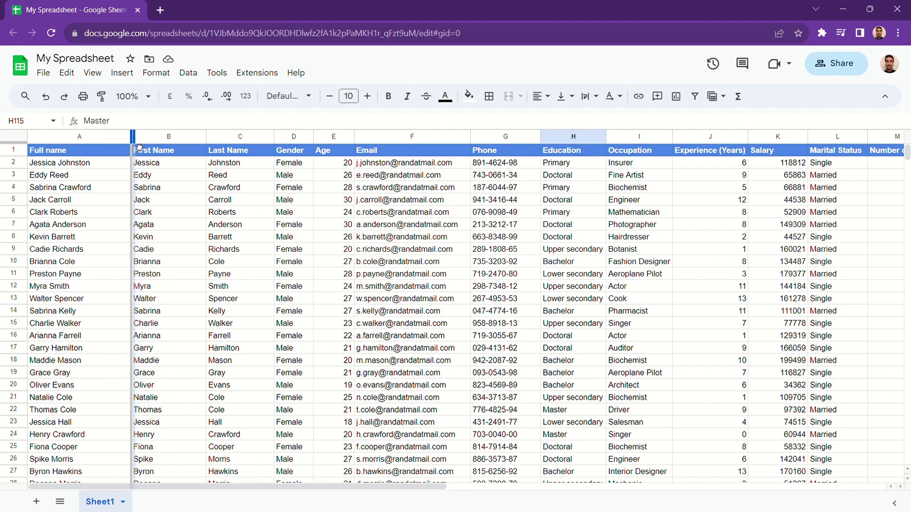
{"action": "left_click_drag", "start_coordinate": [15, 156], "coordinate": [14, 158]}
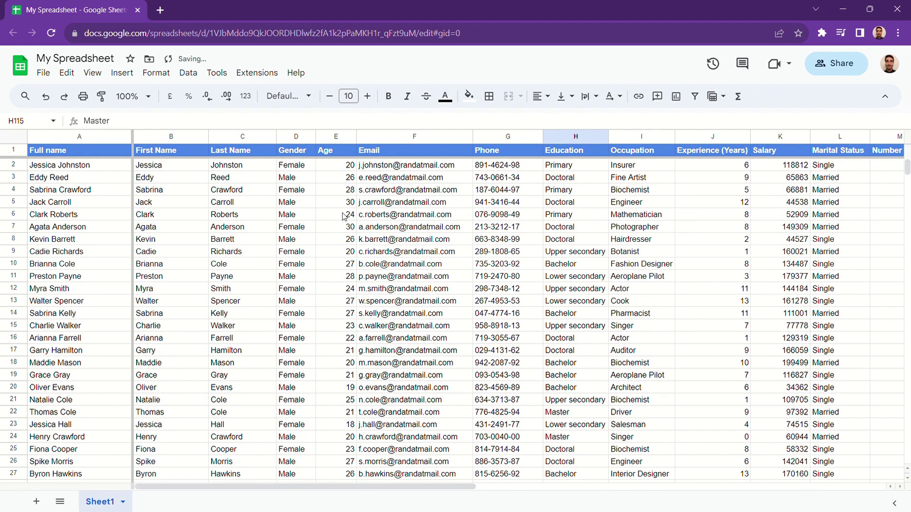
{"action": "mouse_move", "coordinate": [405, 214]}
{"action": "scroll", "coordinate": [283, 209], "scroll_direction": "down", "scroll_amount": 5}
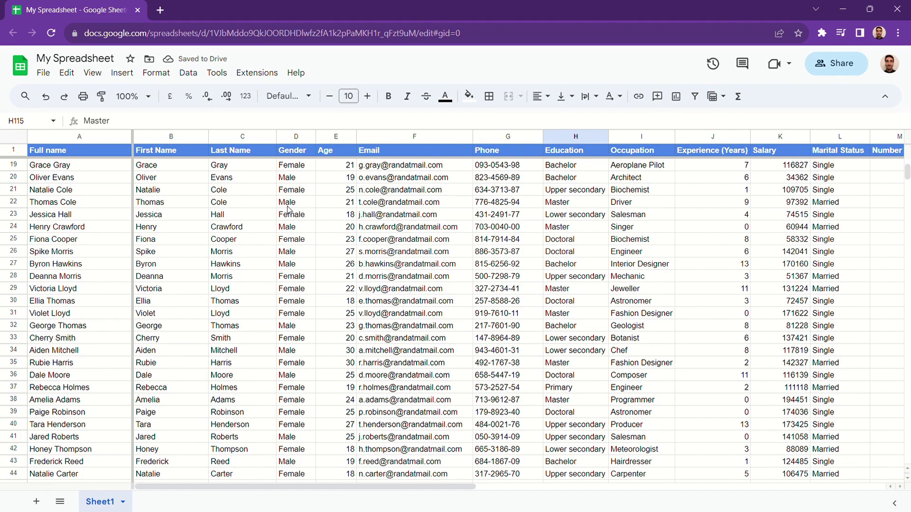
{"action": "scroll", "coordinate": [288, 211], "scroll_direction": "down", "scroll_amount": 3}
{"action": "scroll", "coordinate": [293, 212], "scroll_direction": "up", "scroll_amount": 8}
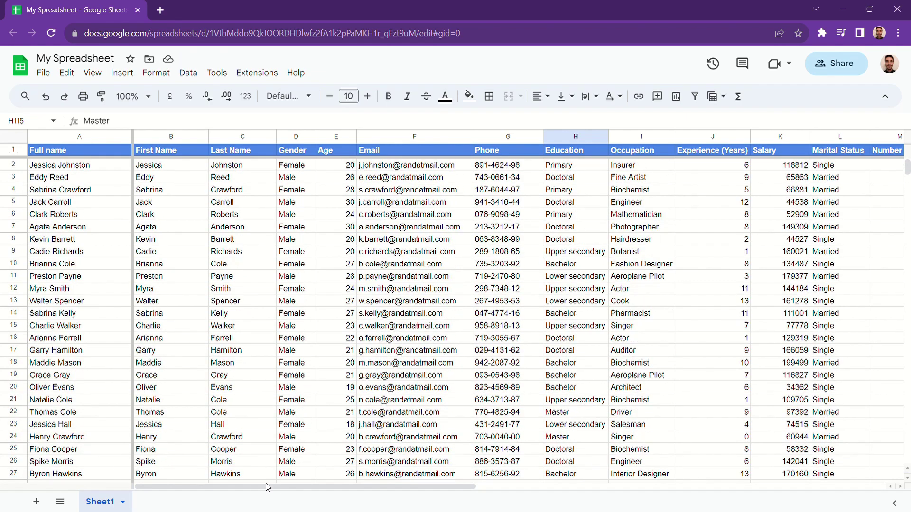
{"action": "mouse_move", "coordinate": [286, 486]}
{"action": "left_mouse_down"}
{"action": "mouse_move", "coordinate": [455, 487]}
{"action": "mouse_move", "coordinate": [249, 487]}
{"action": "left_mouse_up"}
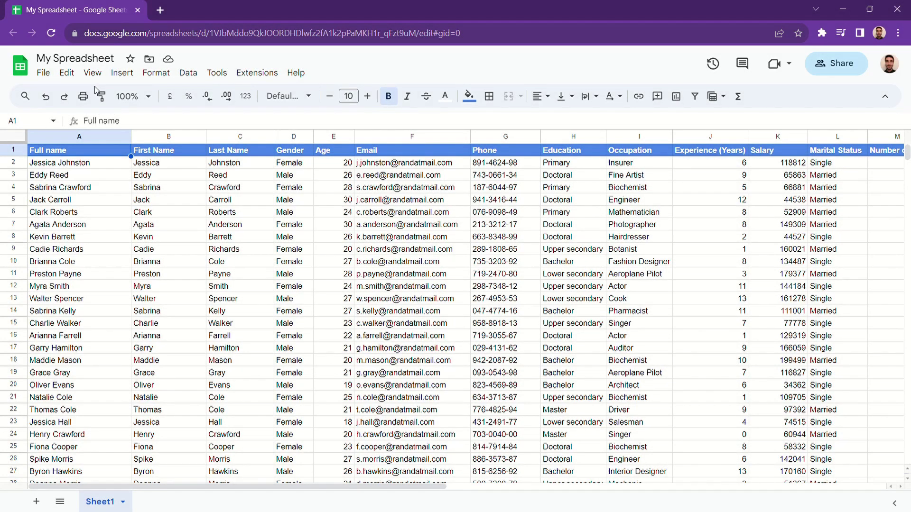
- Use View > Freeze to freeze 1 row and then up to column A
{"action": "left_click", "coordinate": [92, 72]}
{"action": "mouse_move", "coordinate": [114, 111]}
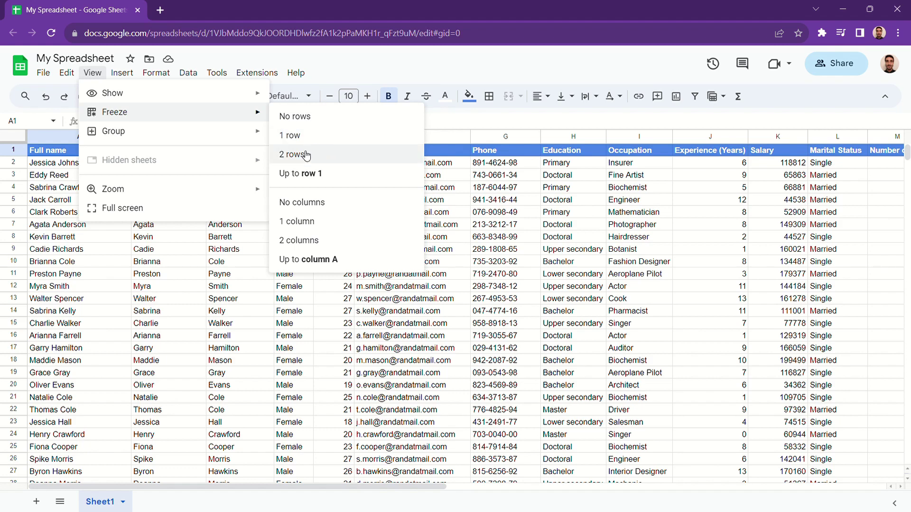
{"action": "left_click", "coordinate": [318, 139]}
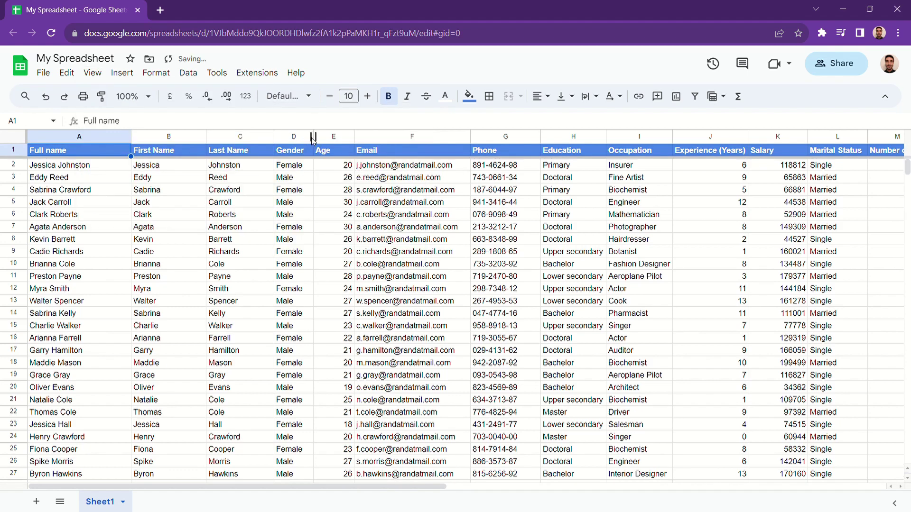
{"action": "left_click", "coordinate": [93, 72]}
{"action": "mouse_move", "coordinate": [114, 112]}
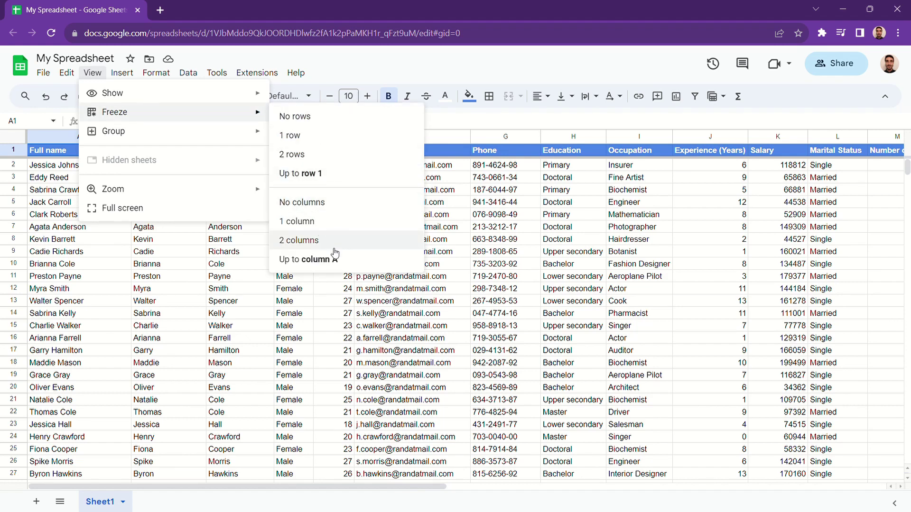
{"action": "left_click", "coordinate": [299, 239]}
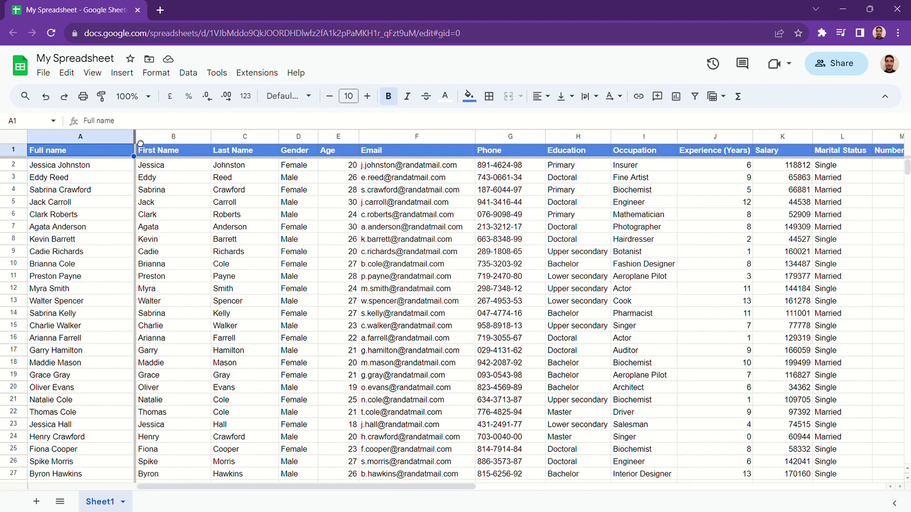
- Set View > Freeze to No rows and No columns, clearing the row 1 and column A freeze
{"action": "left_click_drag", "start_coordinate": [140, 141], "coordinate": [132, 142]}
{"action": "left_click_drag", "start_coordinate": [13, 158], "coordinate": [13, 155]}
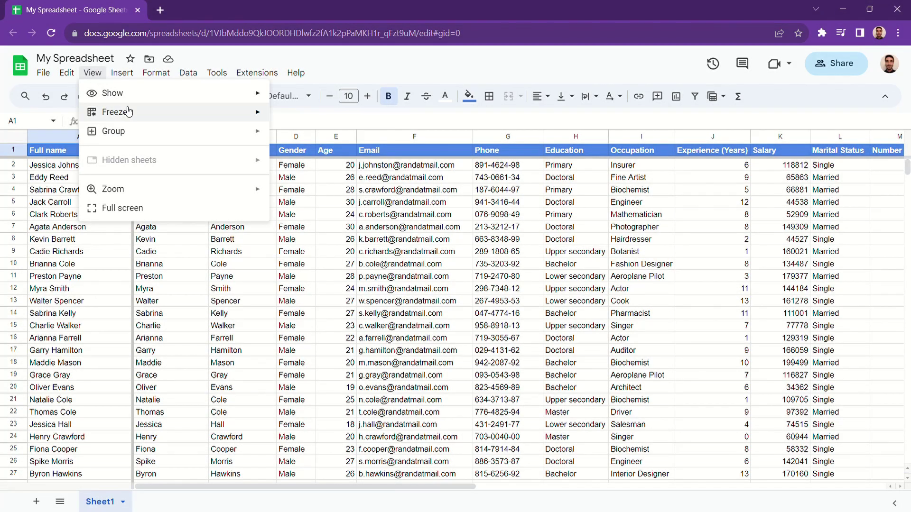
{"action": "mouse_move", "coordinate": [114, 112]}
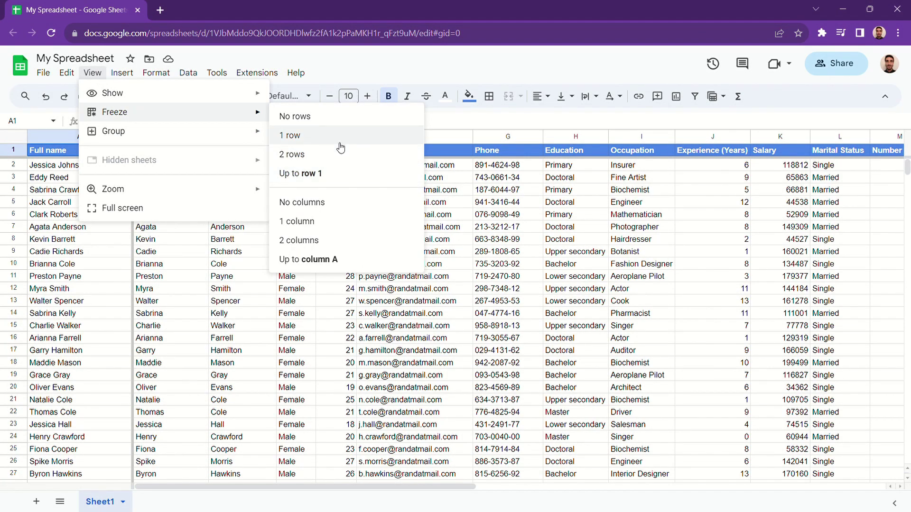
{"action": "left_click", "coordinate": [295, 116]}
{"action": "left_click", "coordinate": [93, 73]}
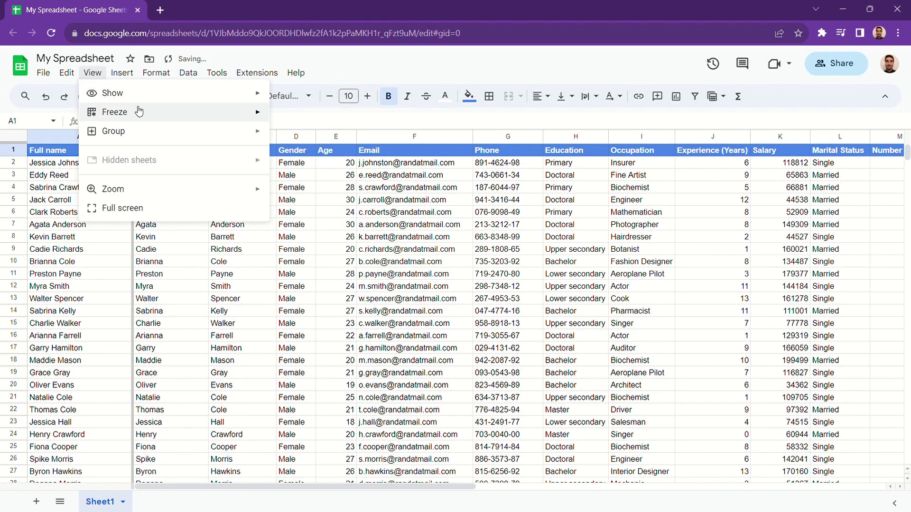
{"action": "mouse_move", "coordinate": [114, 112]}
{"action": "left_click", "coordinate": [305, 200]}
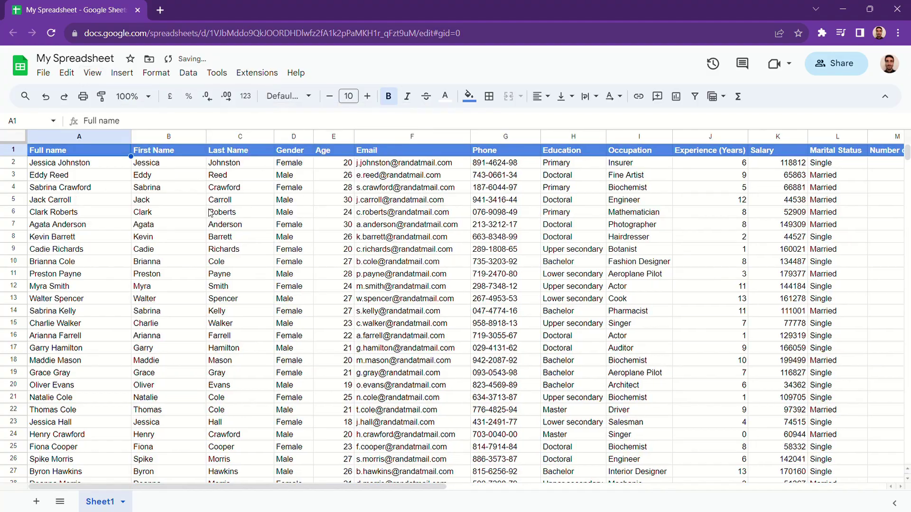